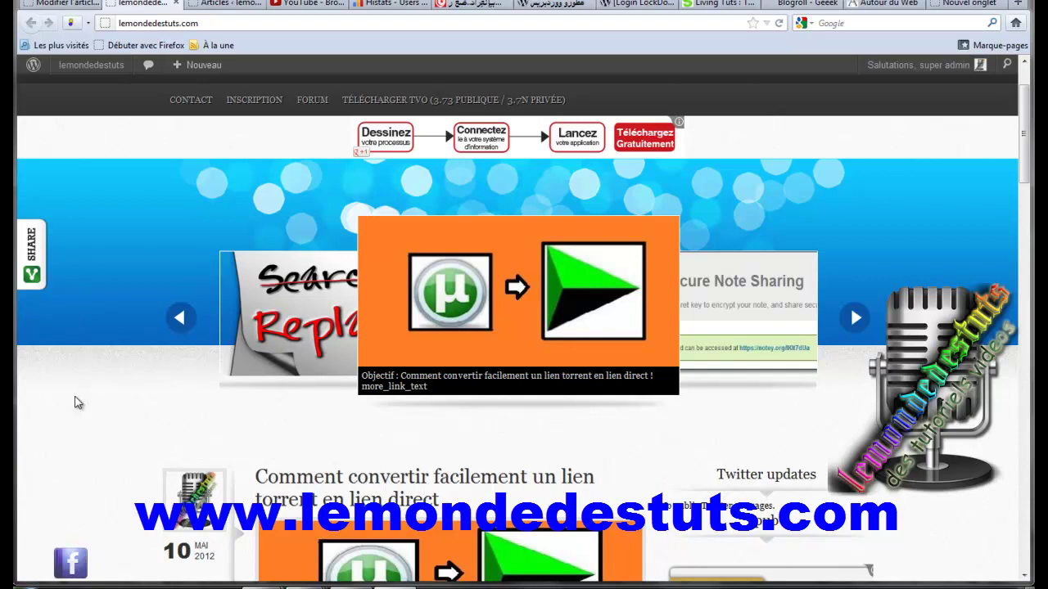
- Open the Windows Control Panel and display all of its individual items
mouse_move(67, 565)
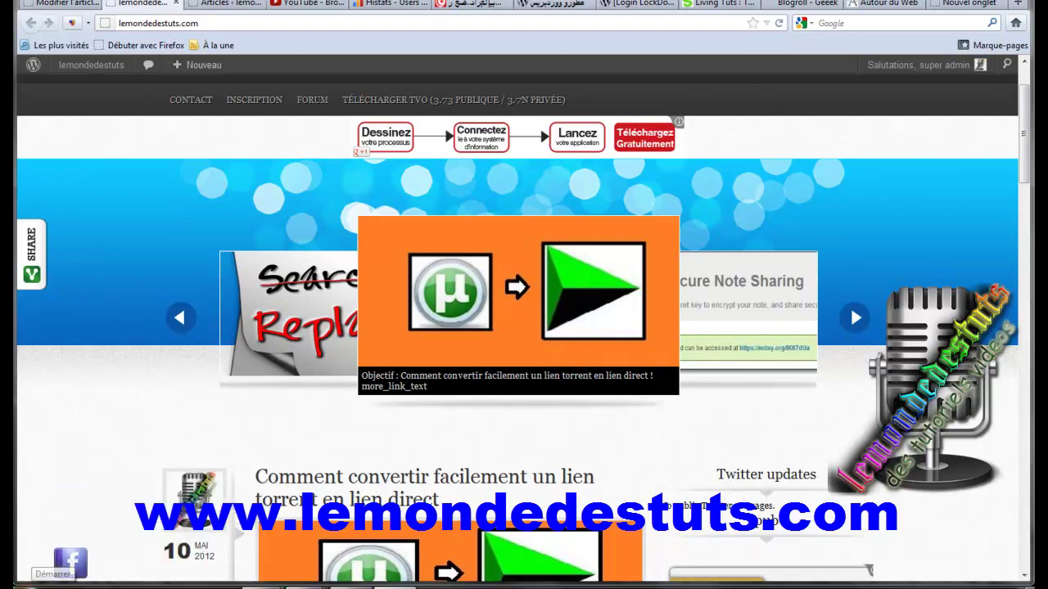
left_click(33, 587)
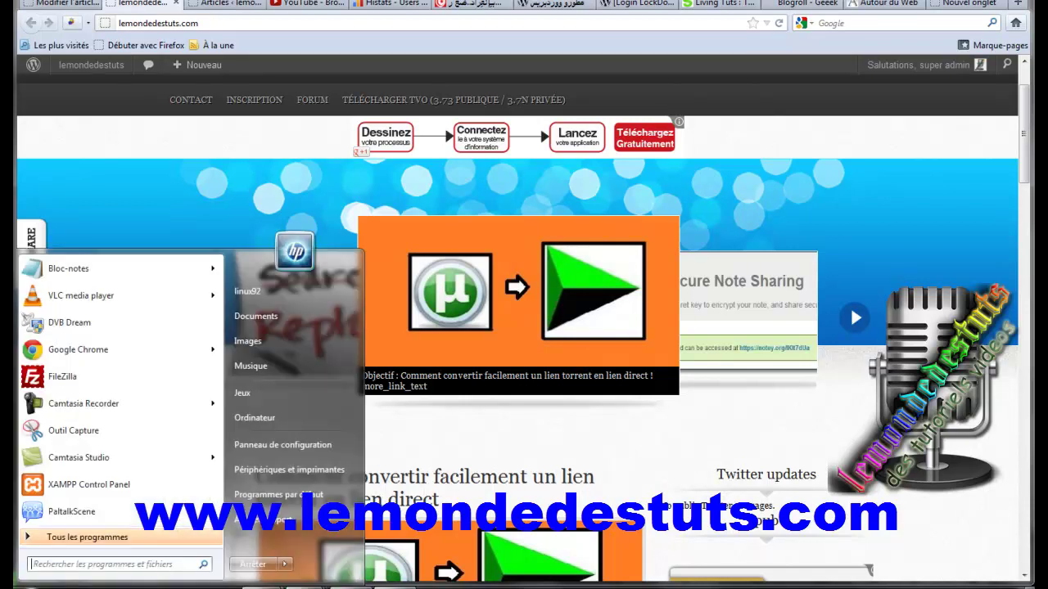
left_click(265, 448)
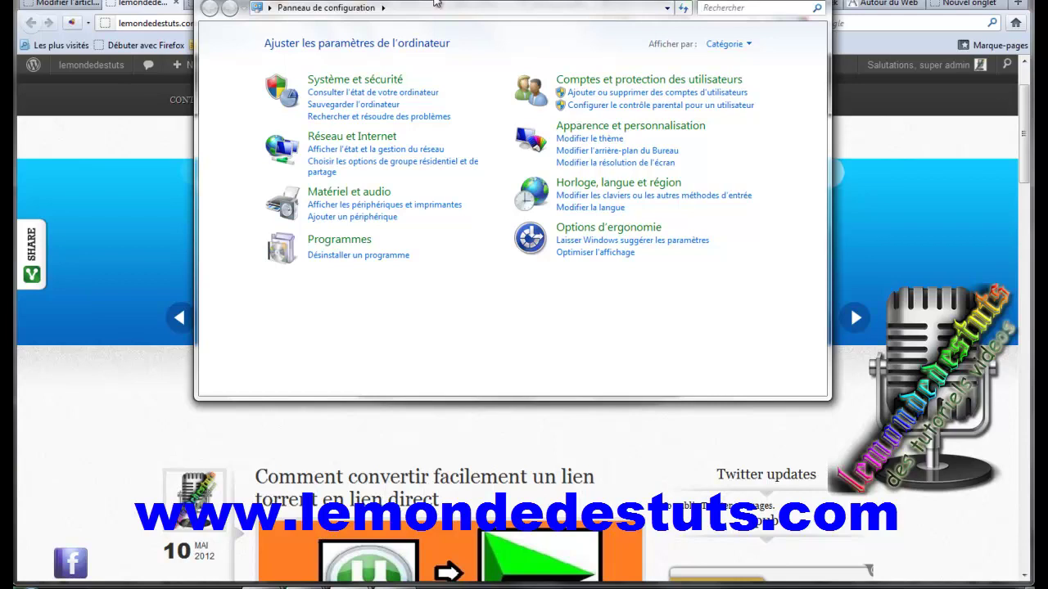
left_click(382, 9)
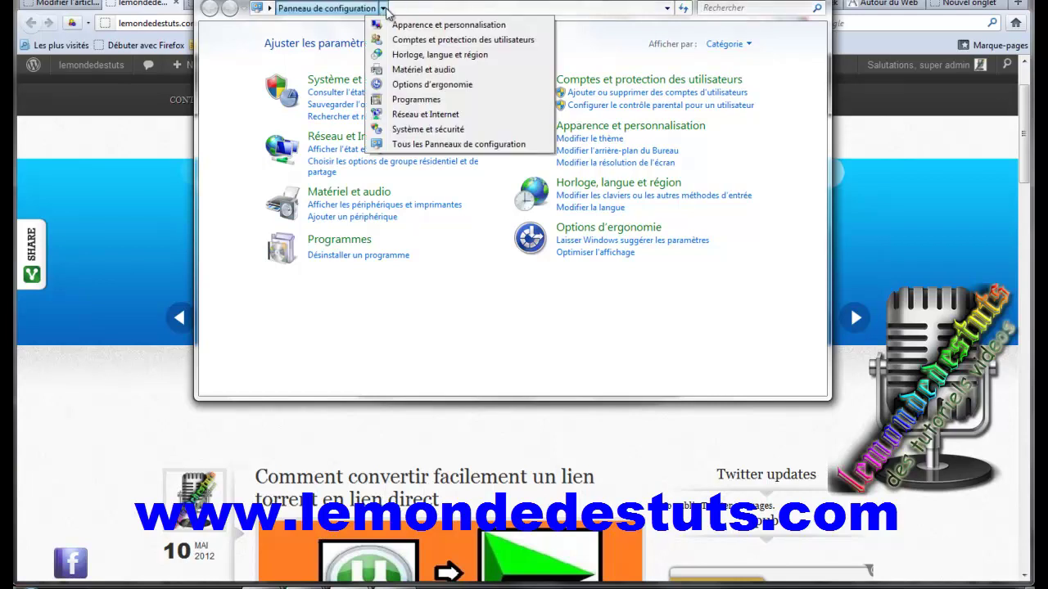
left_click(439, 145)
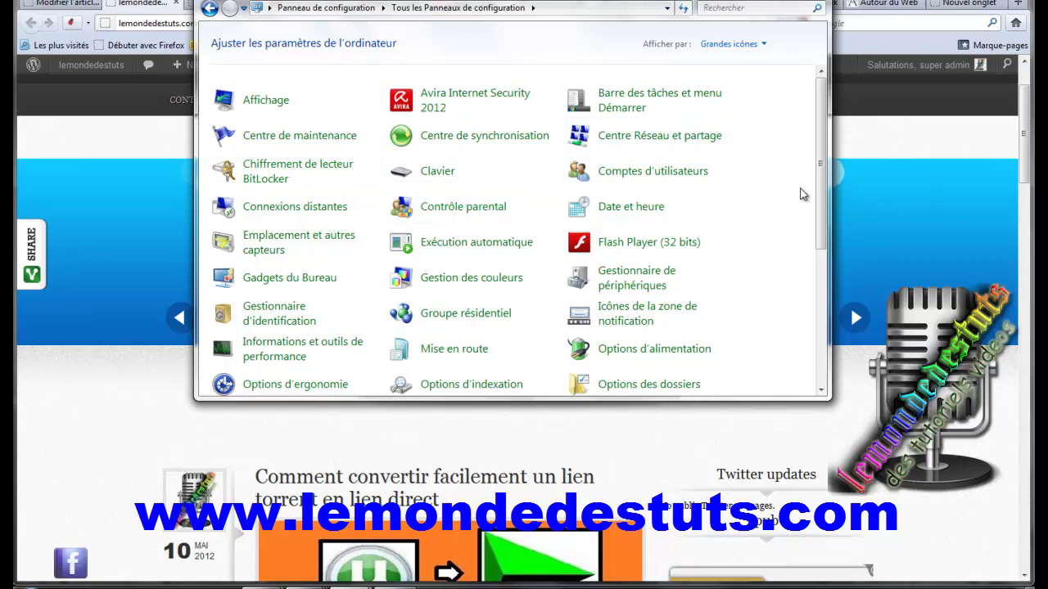
- Open the BitLocker drive encryption settings and start activating BitLocker on the DATA (D:) drive
left_click_drag(816, 204, 827, 152)
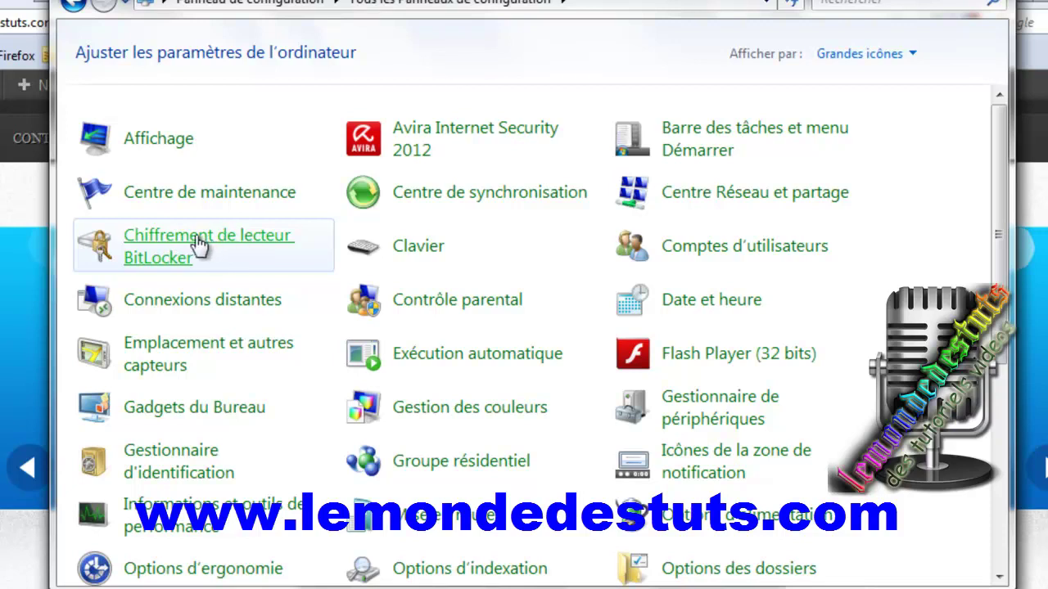
left_click(197, 244)
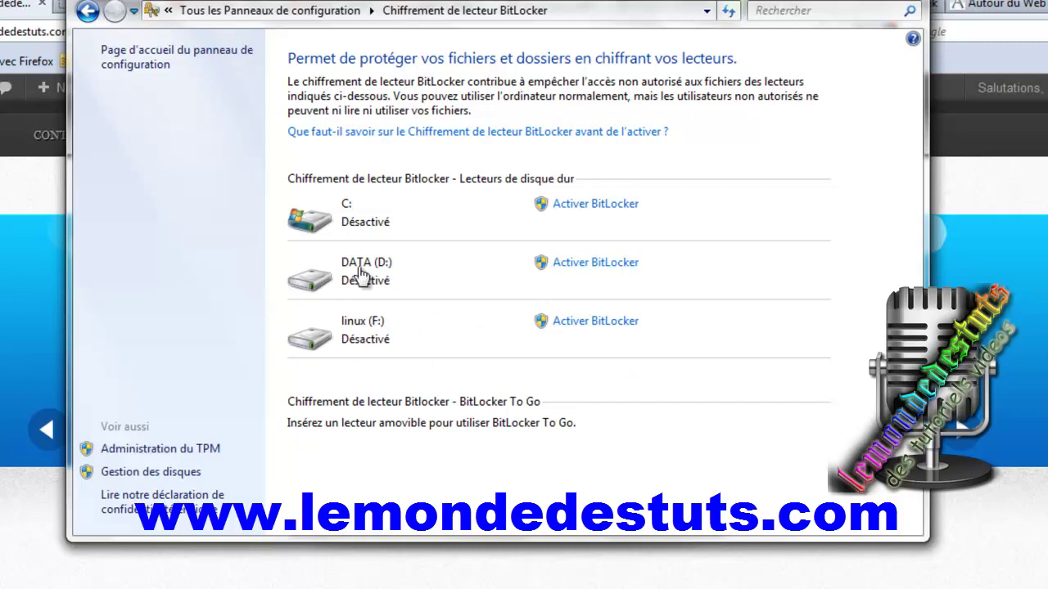
left_click(605, 266)
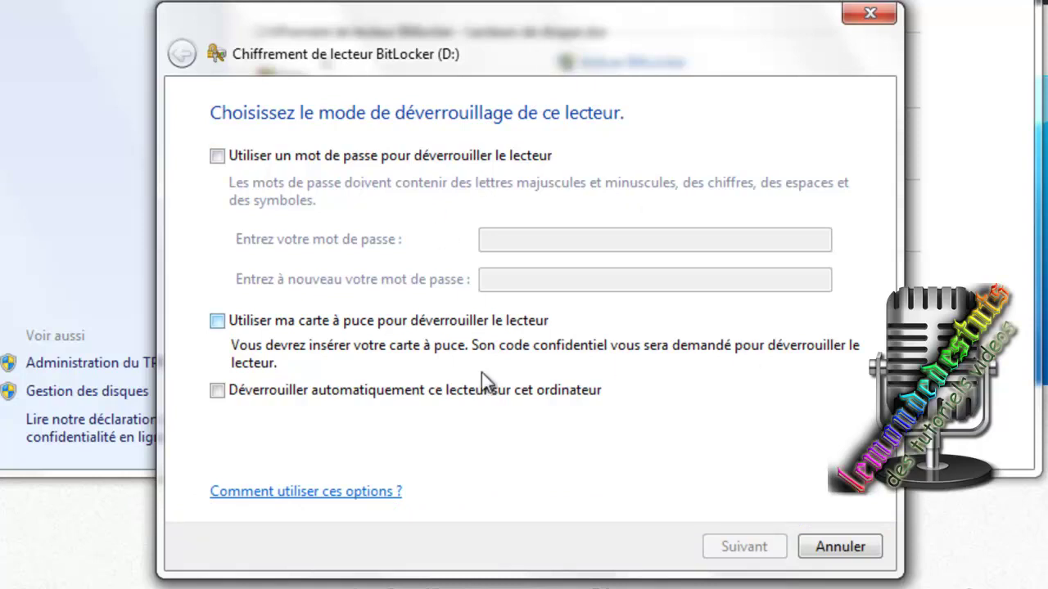
- Choose password unlocking for drive D: and try to continue with a short password entered in both password fields
left_click(218, 156)
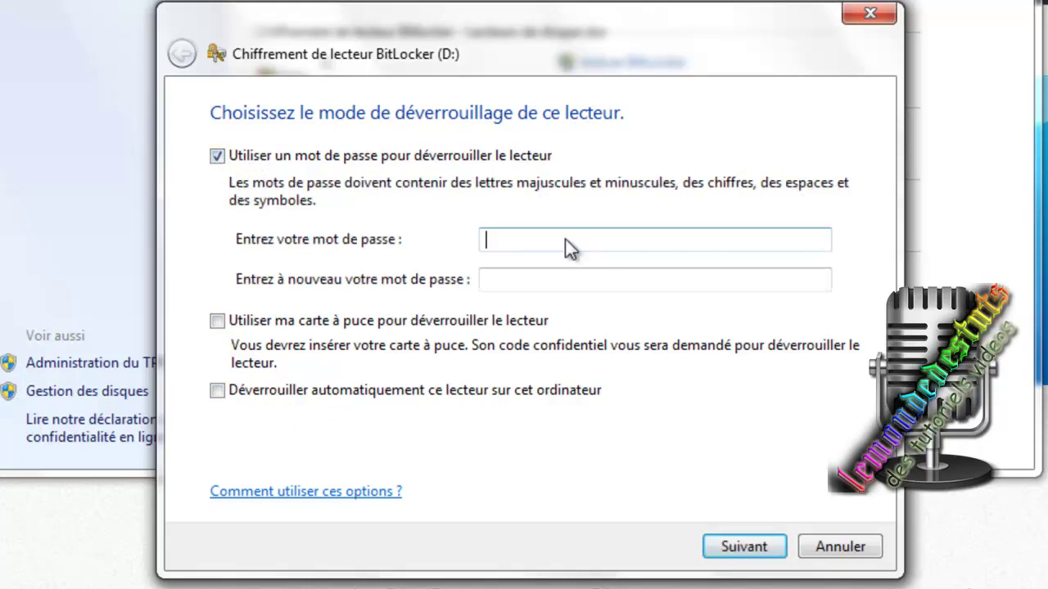
key("Tab")
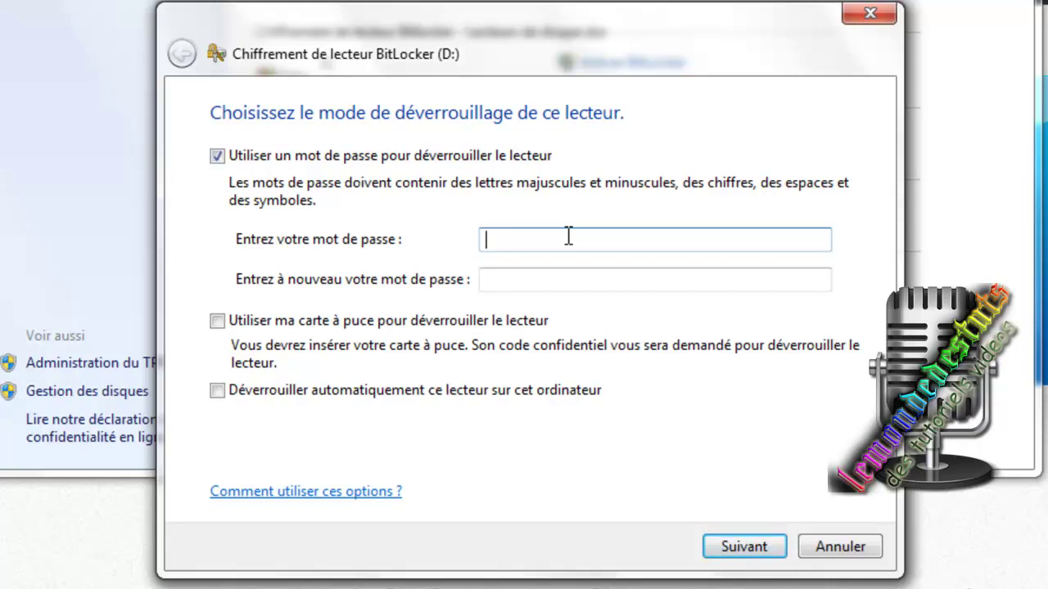
type("••••")
left_click(547, 273)
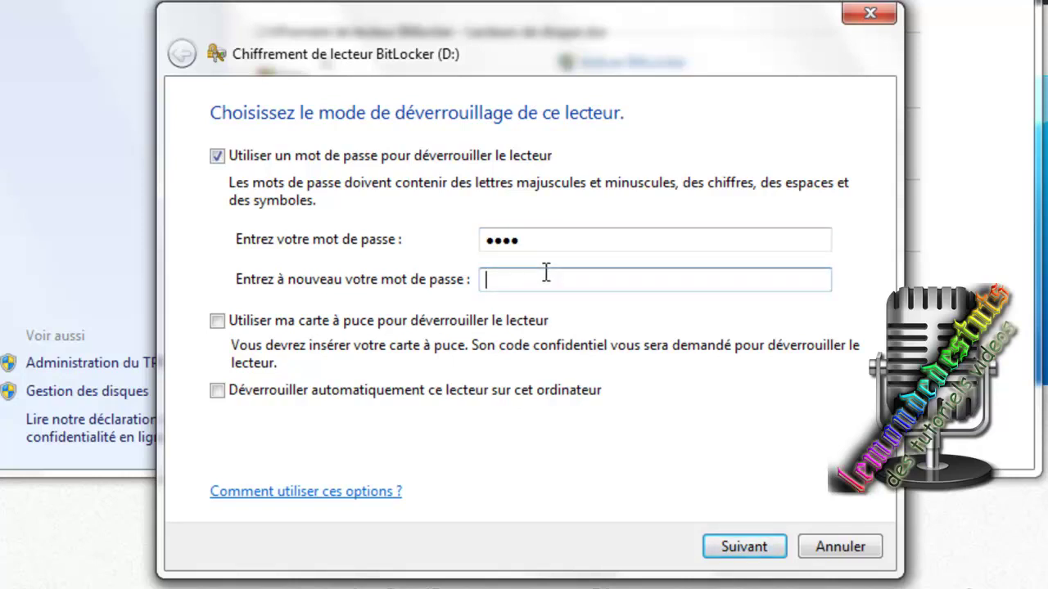
type("••••")
left_click(758, 549)
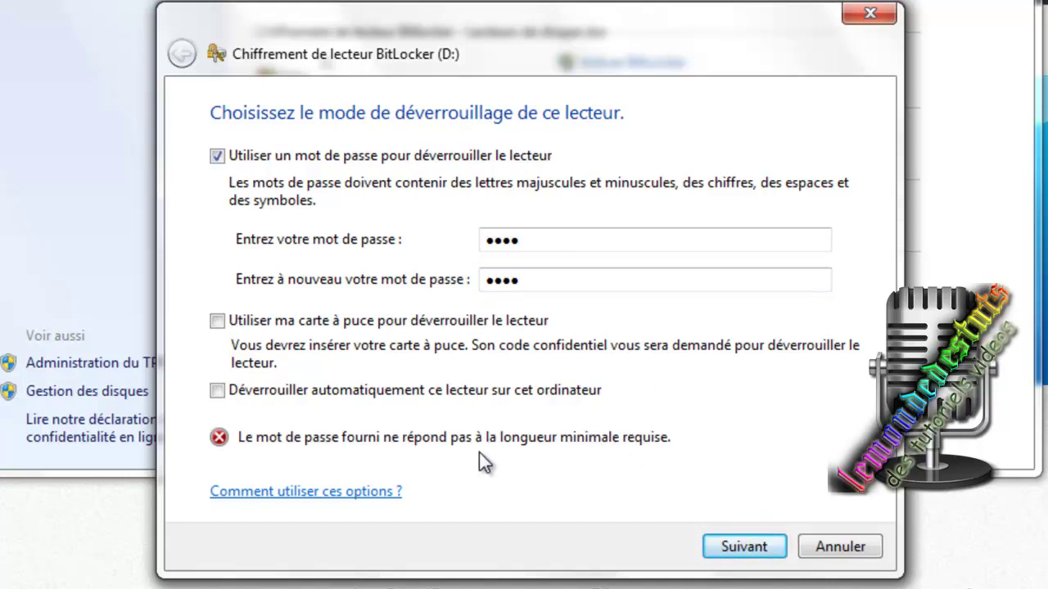
- Enter a longer unlock password for drive D:, confirm it in the second field and proceed to the recovery key options
double_click(537, 240)
left_click(537, 240)
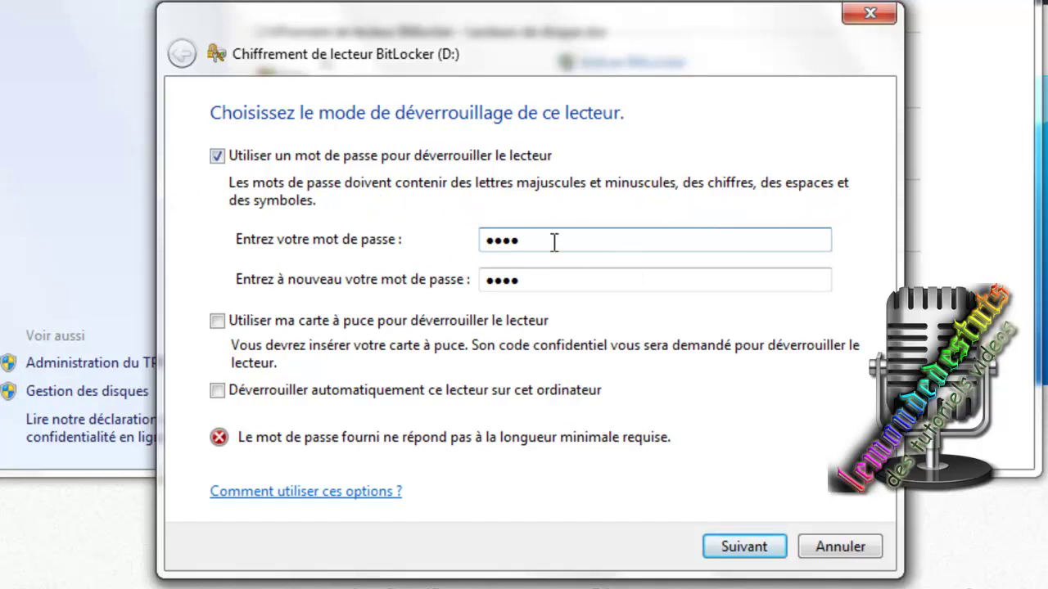
type("******")
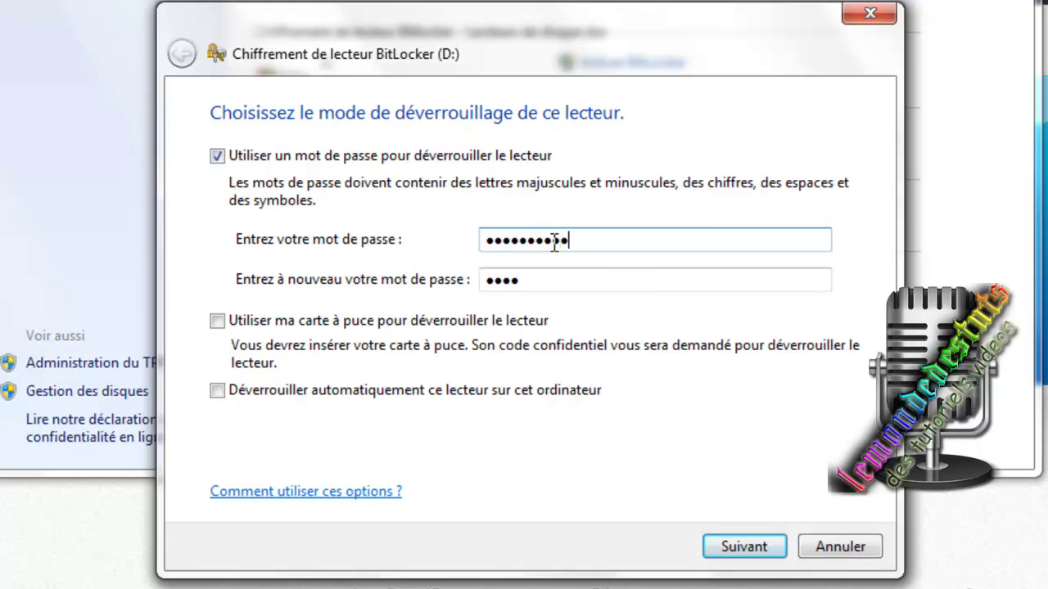
key("Tab")
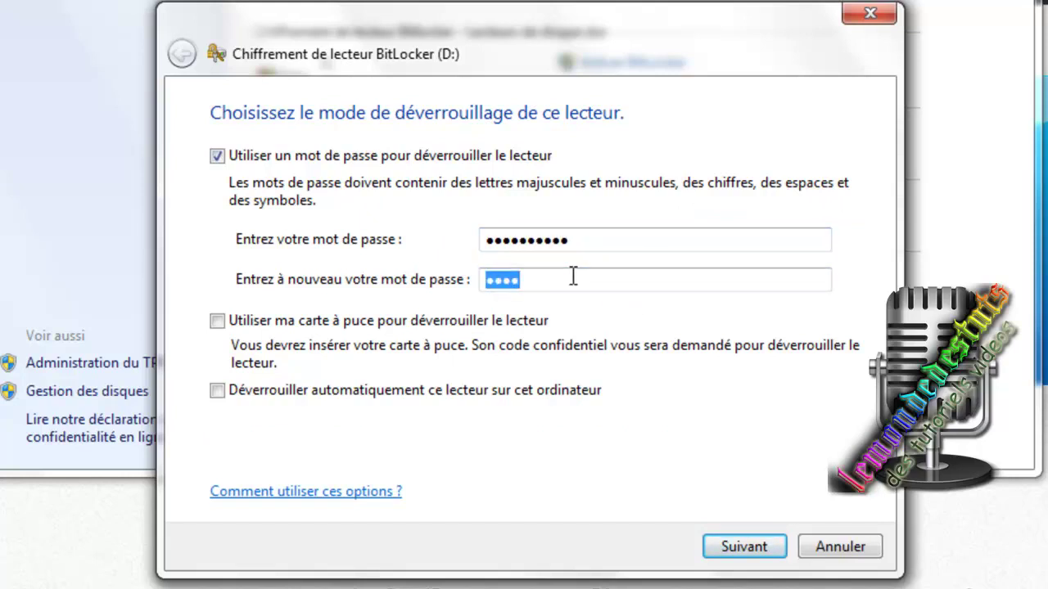
left_click(562, 276)
type("******")
left_click(742, 547)
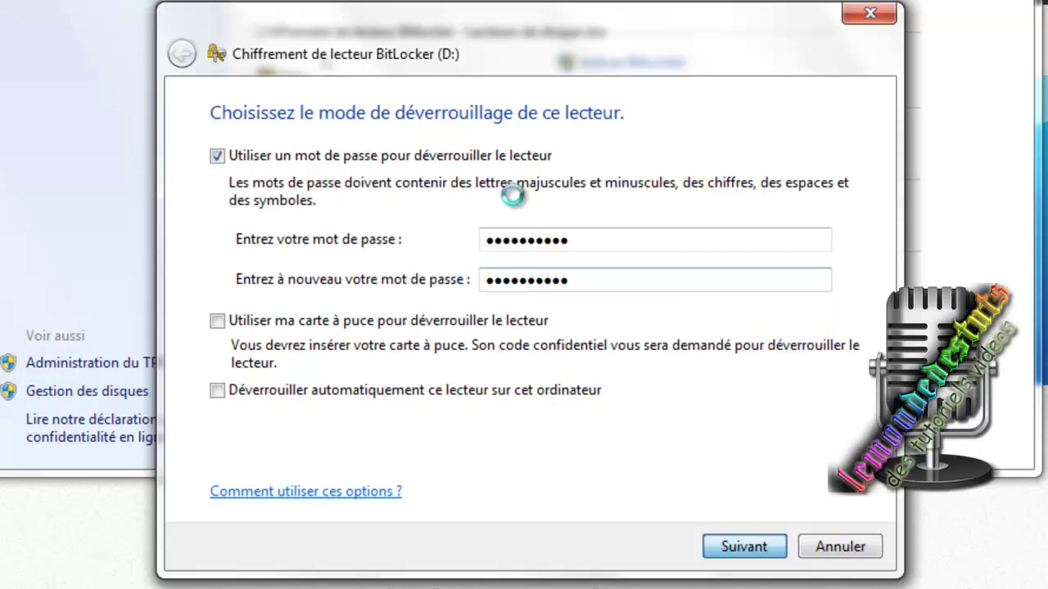
key("Return")
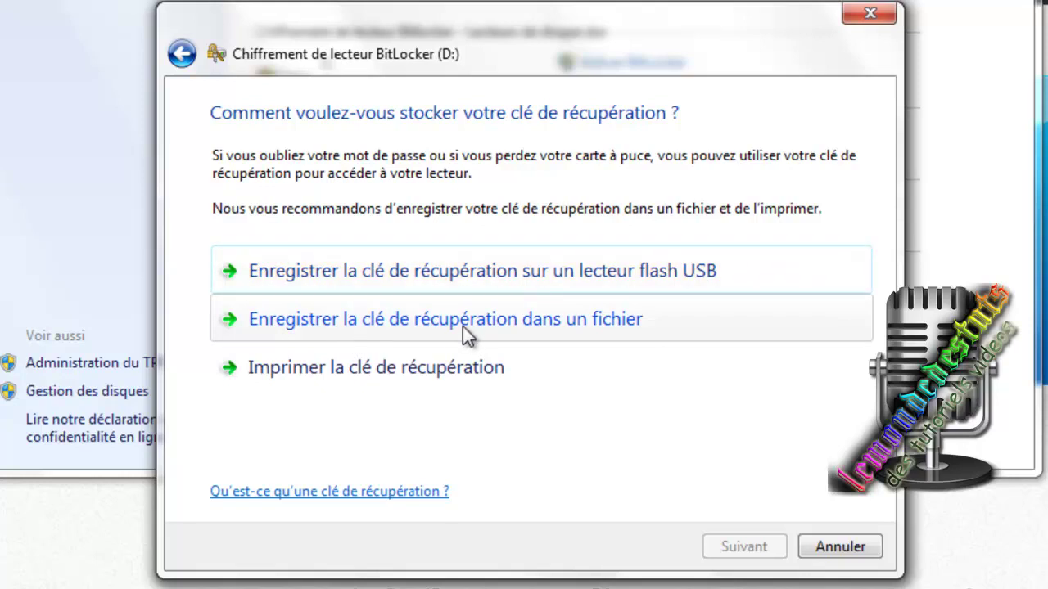
- Save the BitLocker recovery key as a text file on the Desktop and accept storing it on this computer
left_click(404, 325)
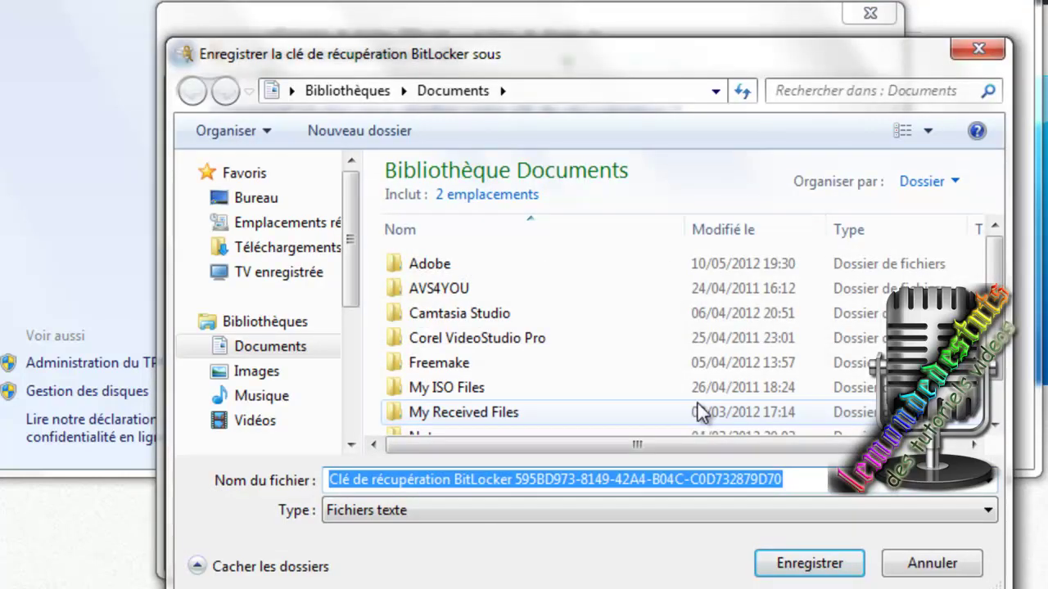
left_click(244, 201)
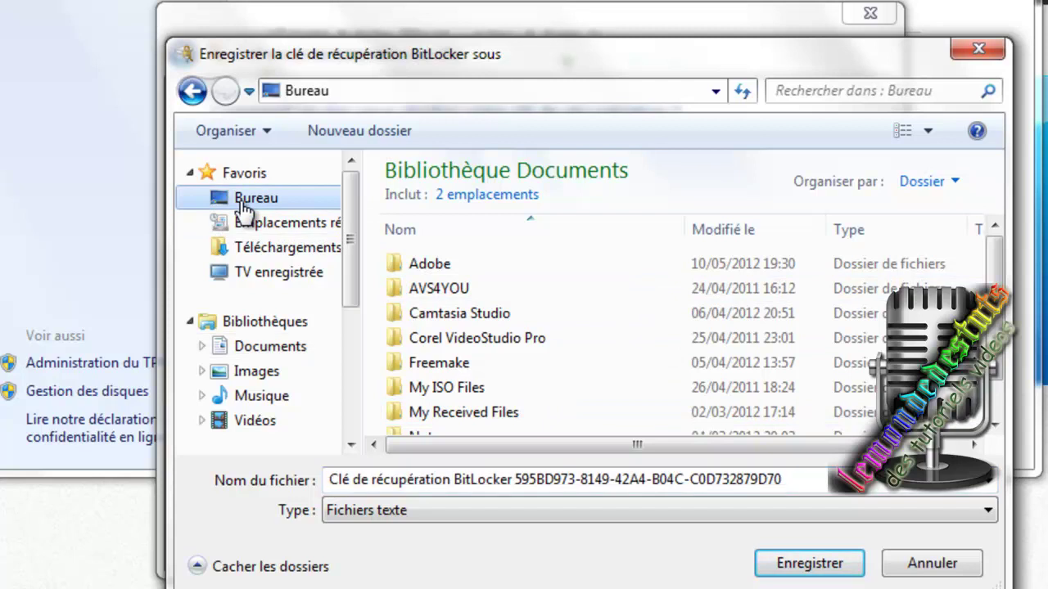
left_click(792, 565)
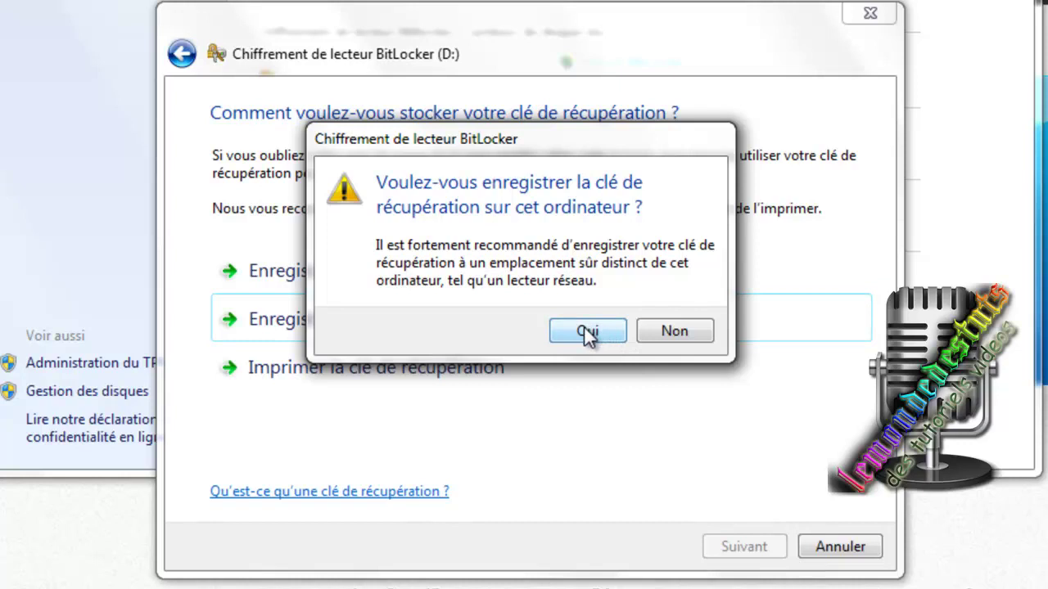
left_click(589, 333)
- Start encrypting drive D: and dismiss the completion message once the encryption is done
left_click(747, 550)
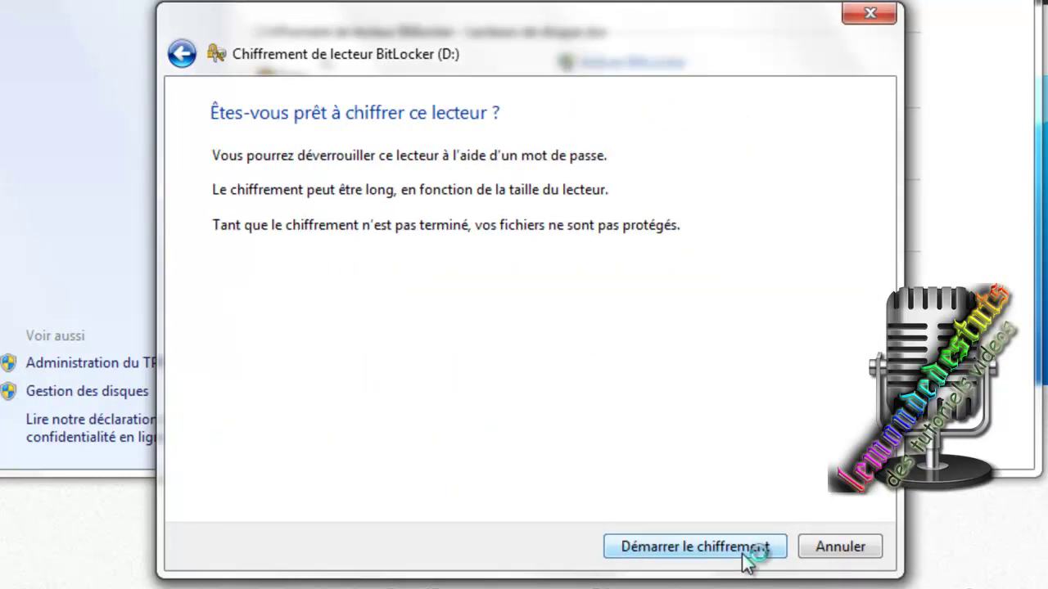
left_click(731, 548)
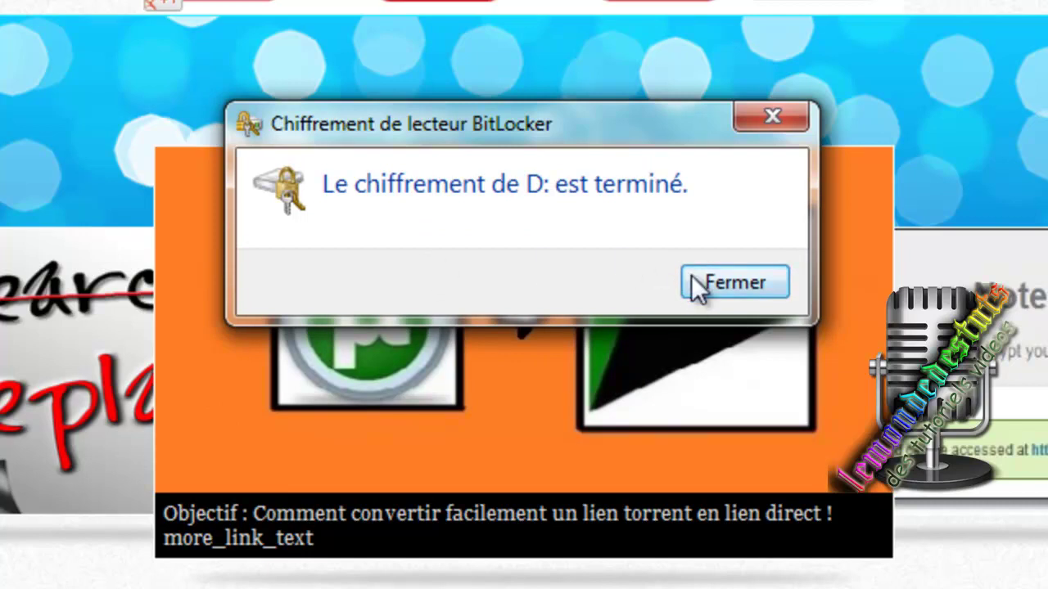
left_click(734, 288)
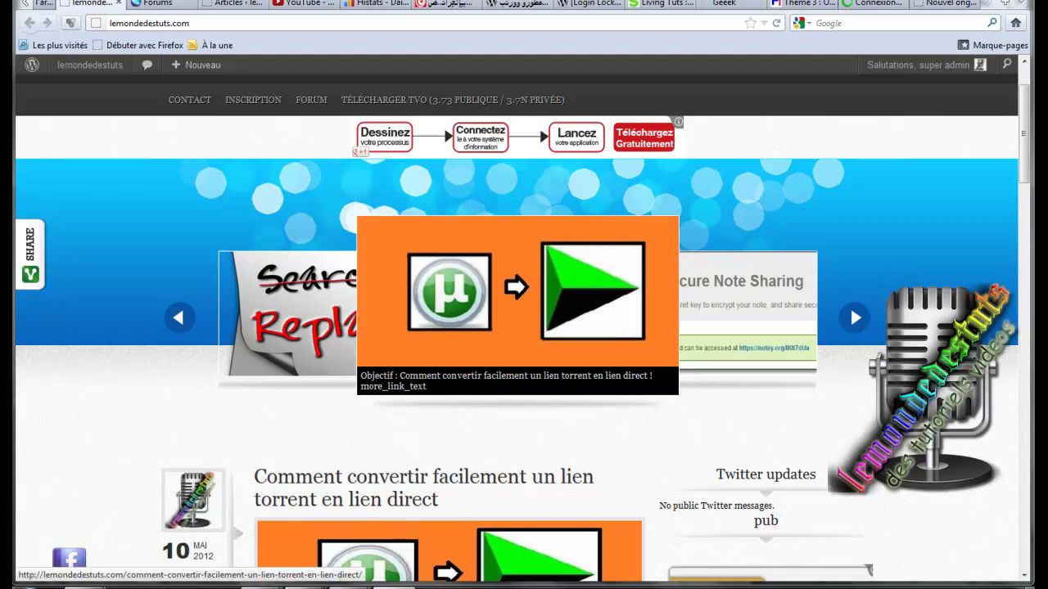
- Browse the encrypted DATA (D:) drive from Computer, look into its Nouveau dossier folder and go back
left_click(31, 586)
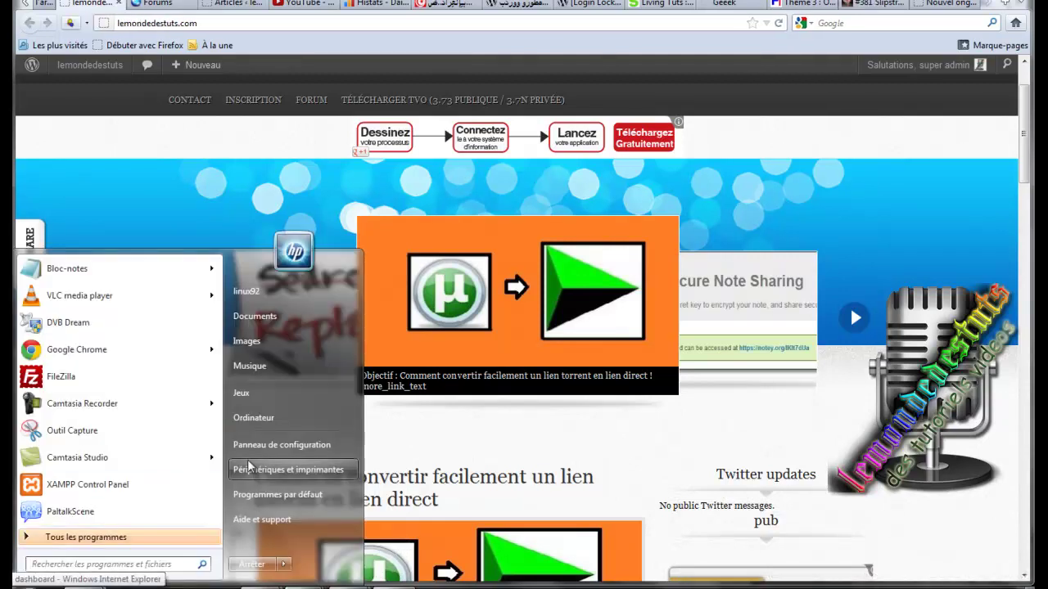
left_click(262, 422)
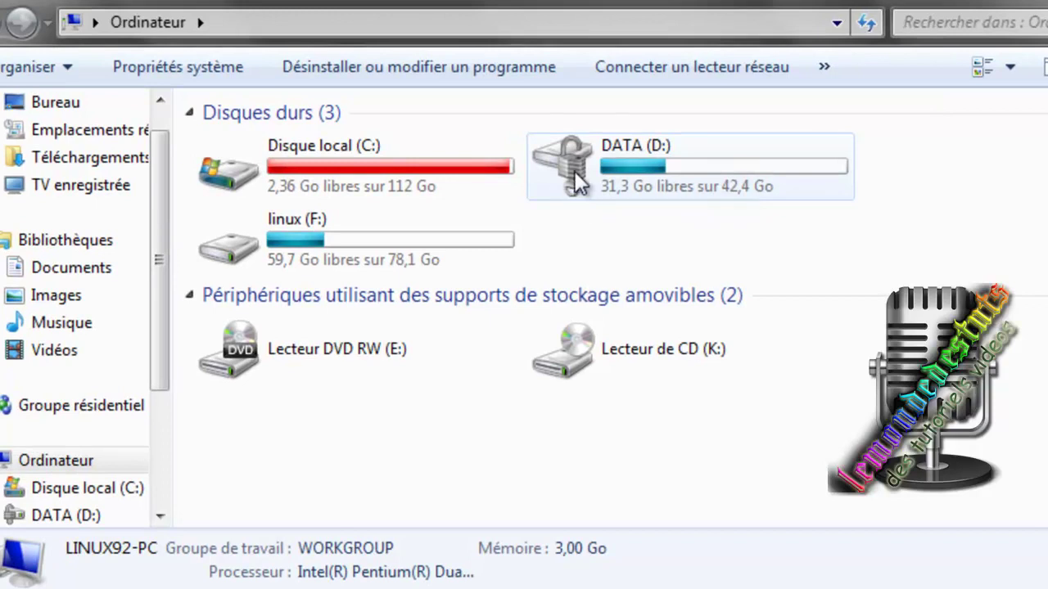
double_click(575, 163)
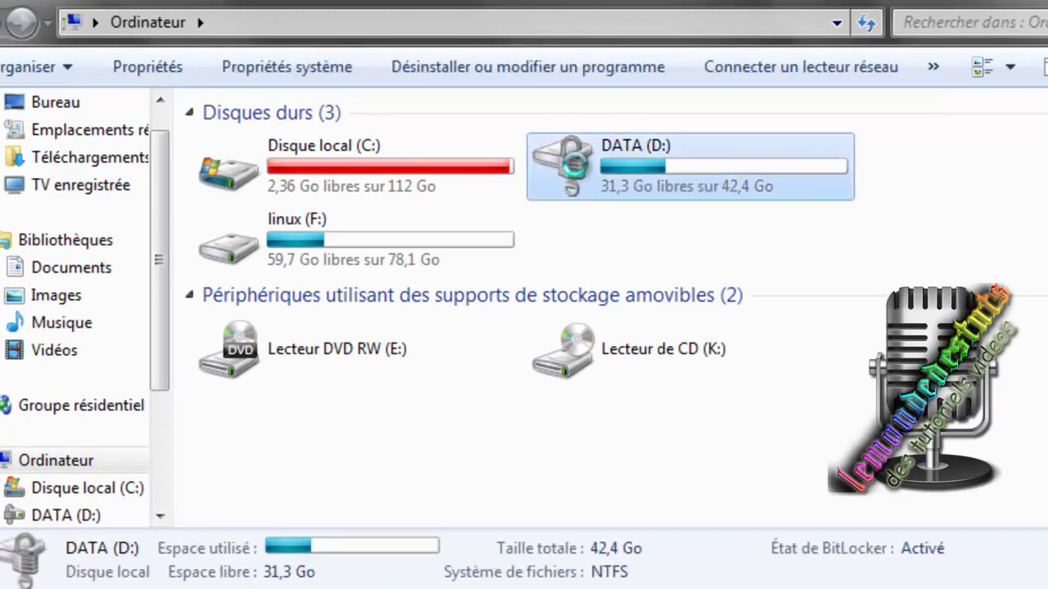
double_click(351, 145)
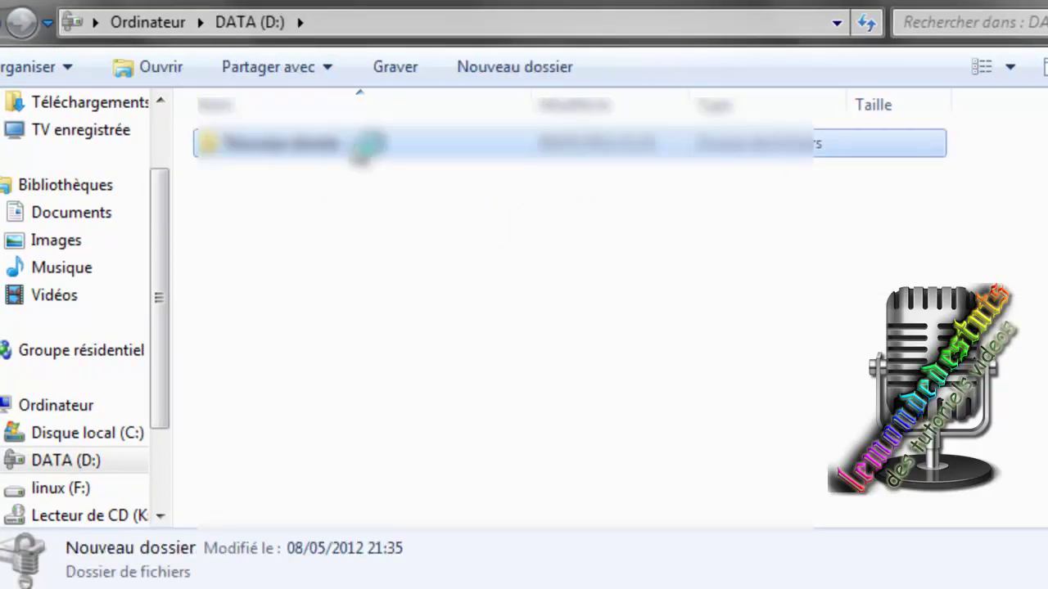
left_click(18, 25)
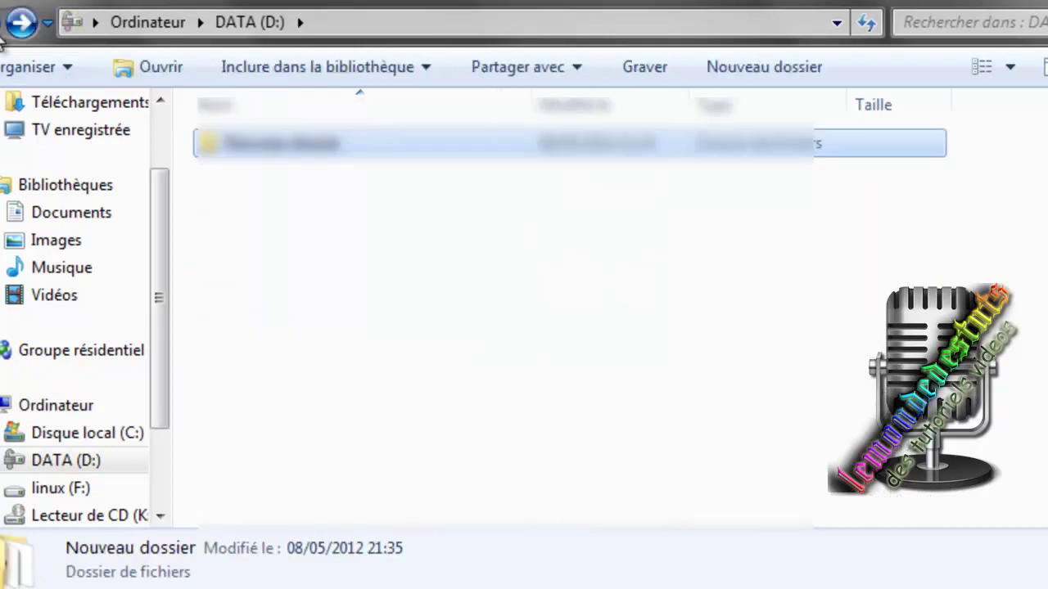
left_click(18, 25)
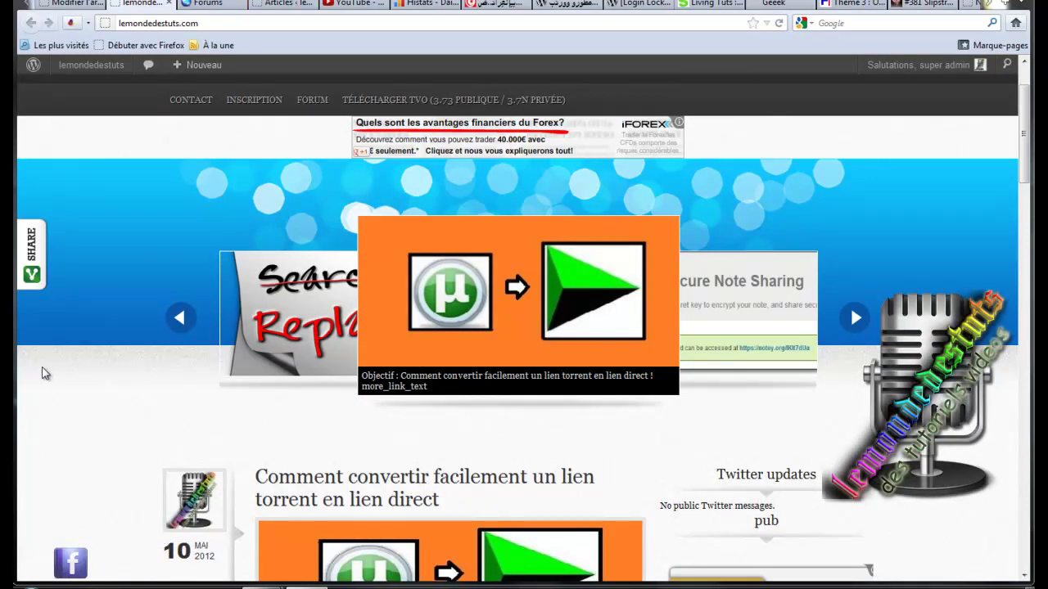
- Unlock the locked drive D: from Computer with its BitLocker password and open its Nouveau dossier folder
key("super")
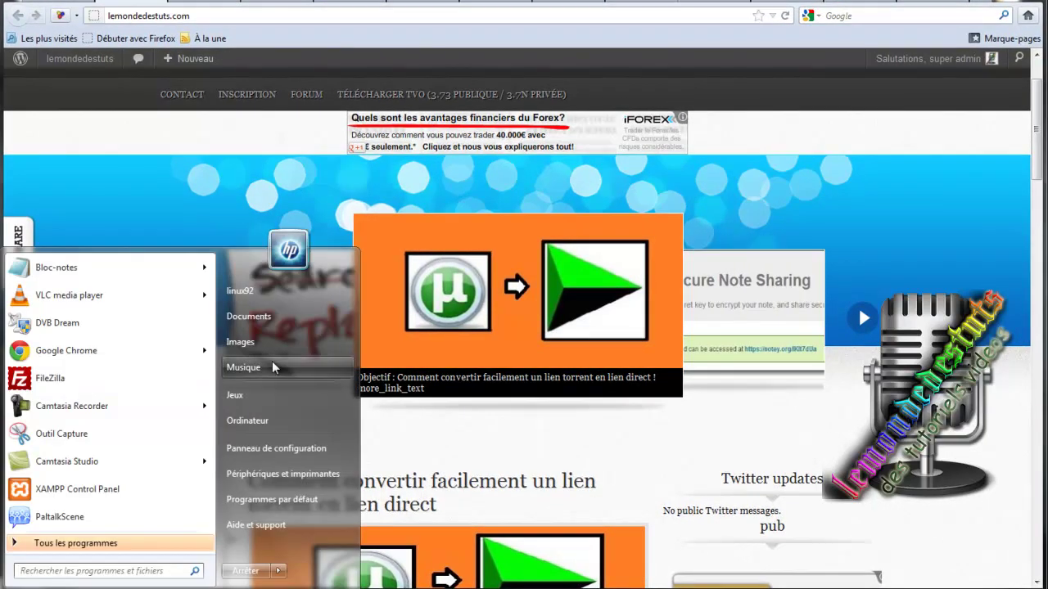
left_click(261, 419)
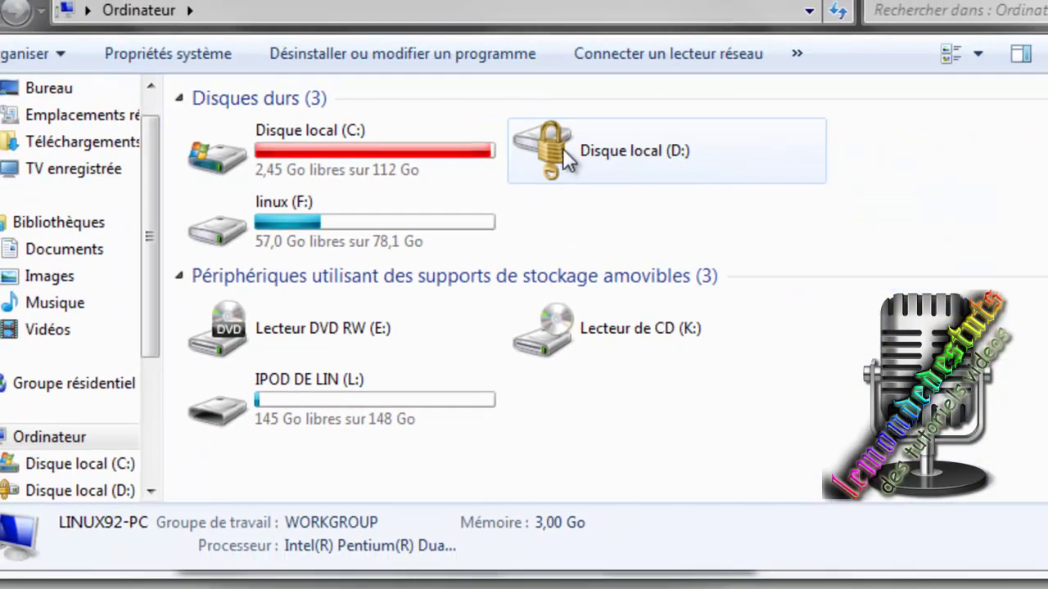
double_click(561, 150)
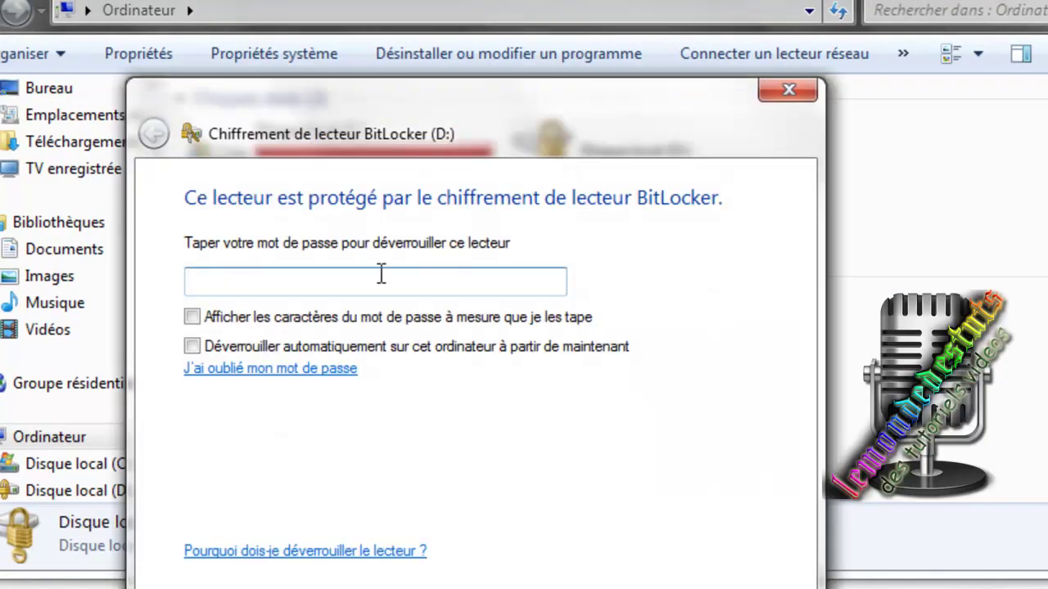
type("••••••••••")
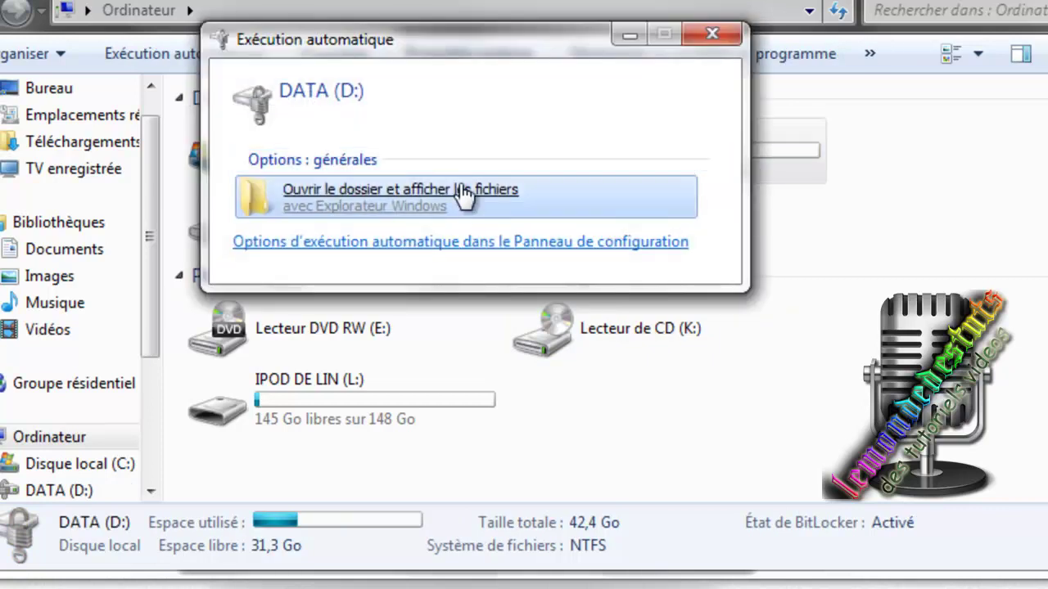
left_click(464, 196)
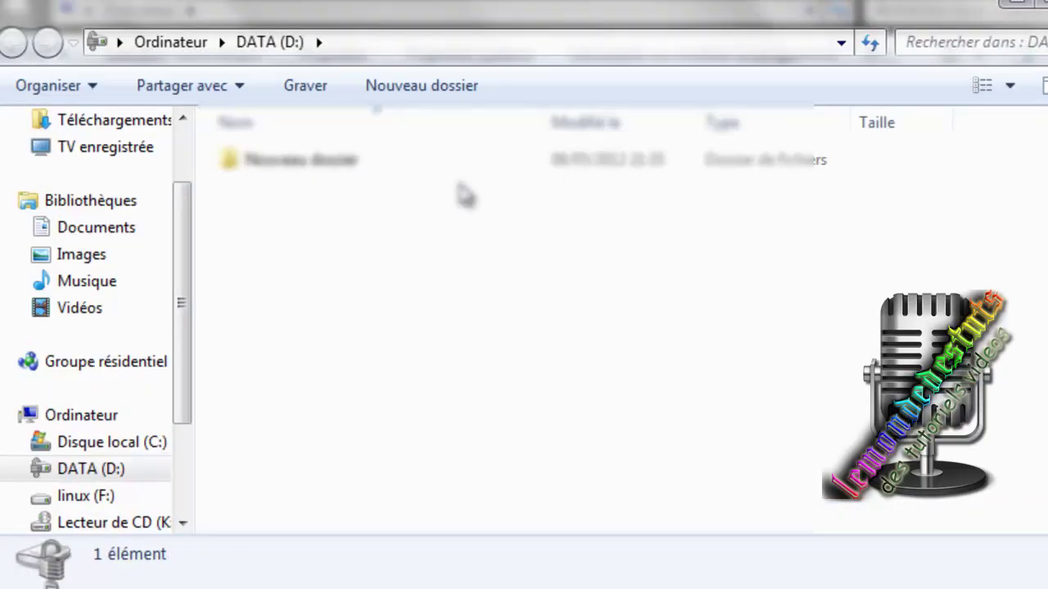
double_click(317, 163)
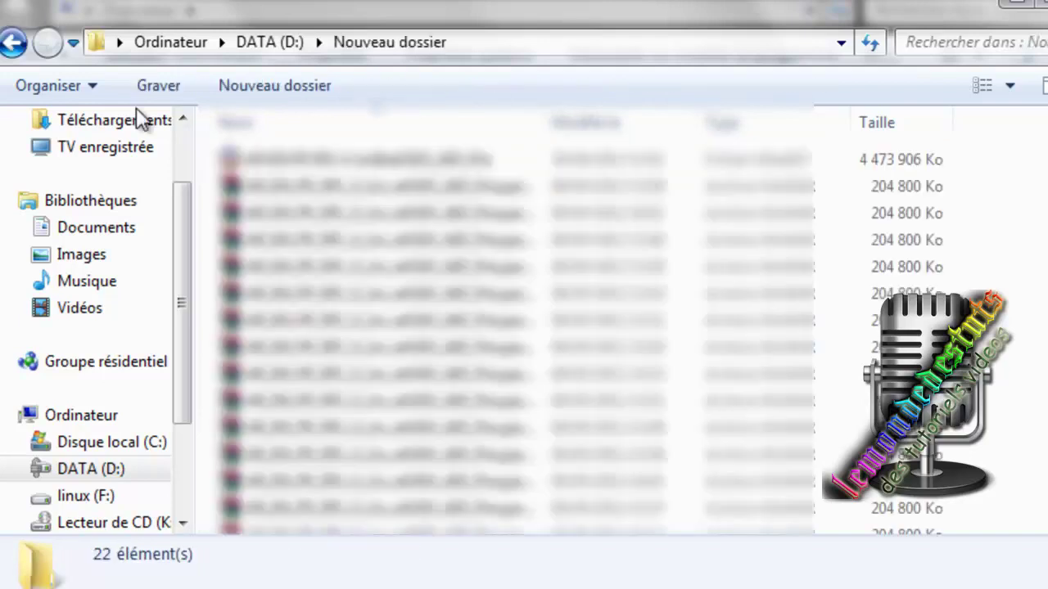
- Leave the Nouveau dossier folder and open Chiffrement de lecteur BitLocker from the full list of Control Panel items
left_click(13, 44)
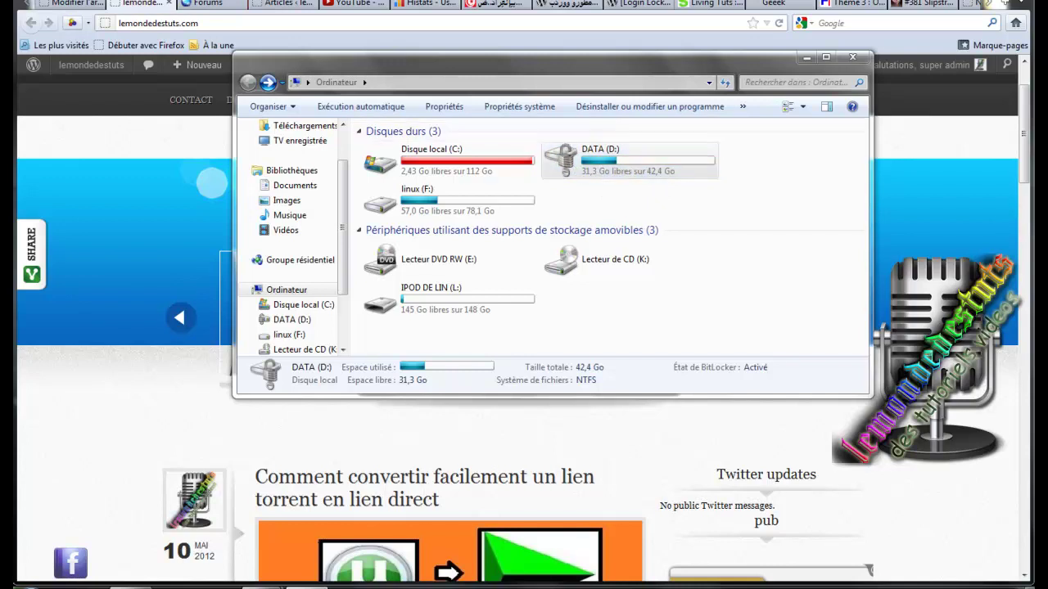
left_click(30, 586)
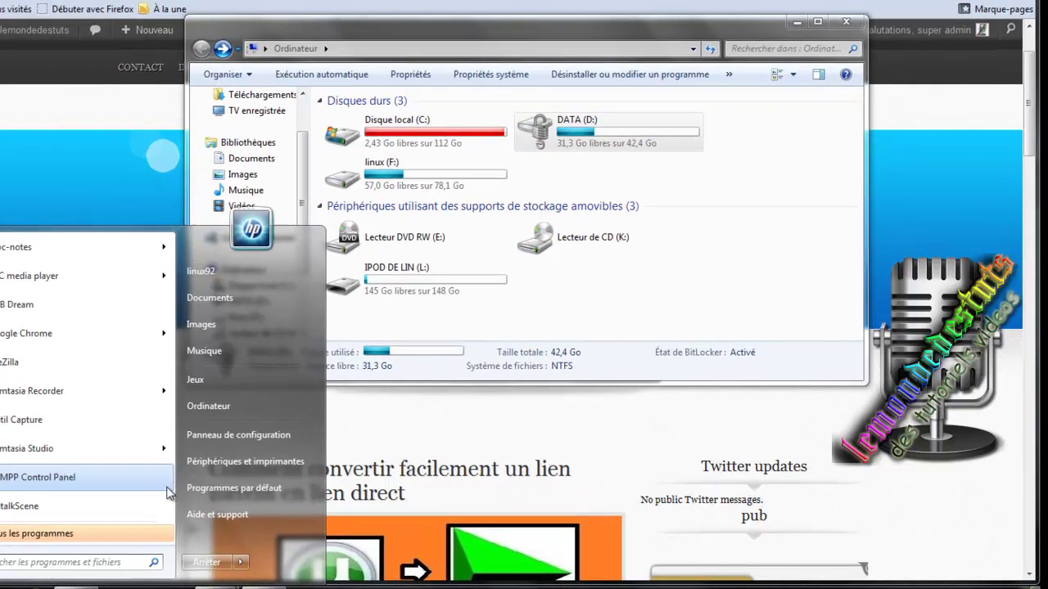
left_click(254, 446)
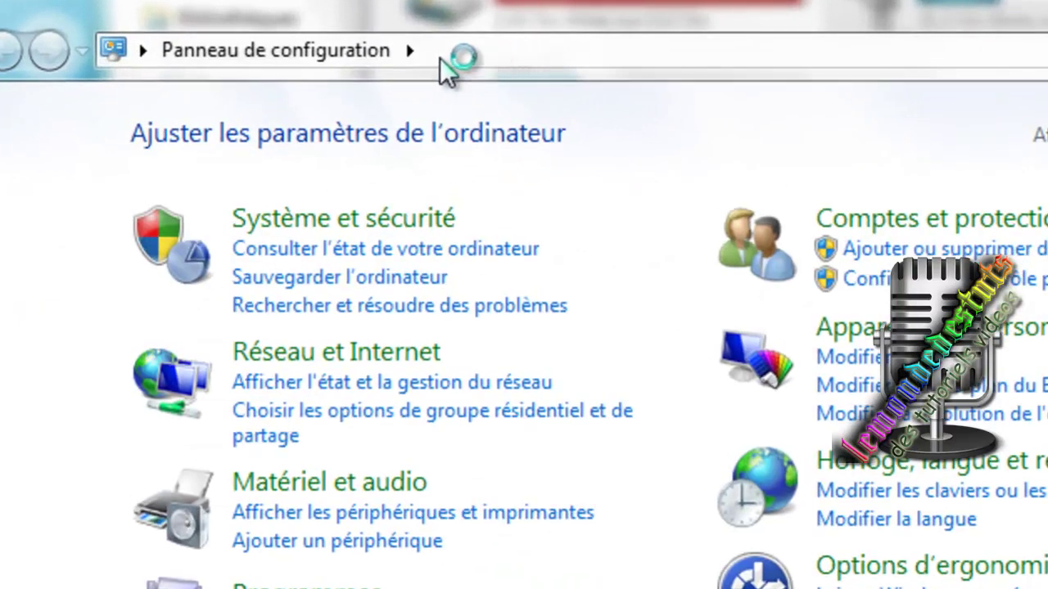
left_click(409, 52)
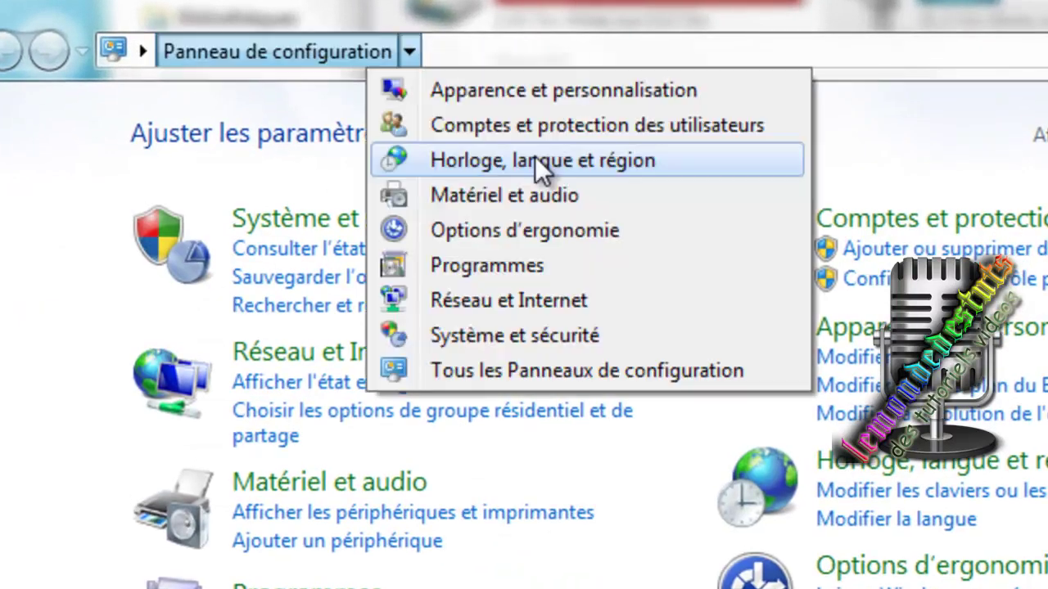
left_click(573, 372)
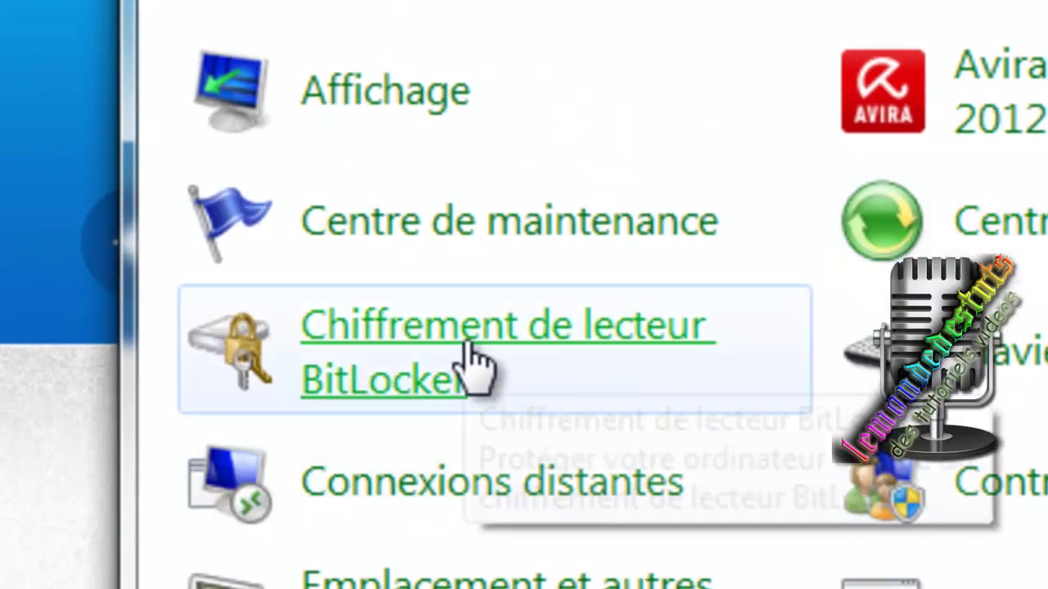
left_click(468, 344)
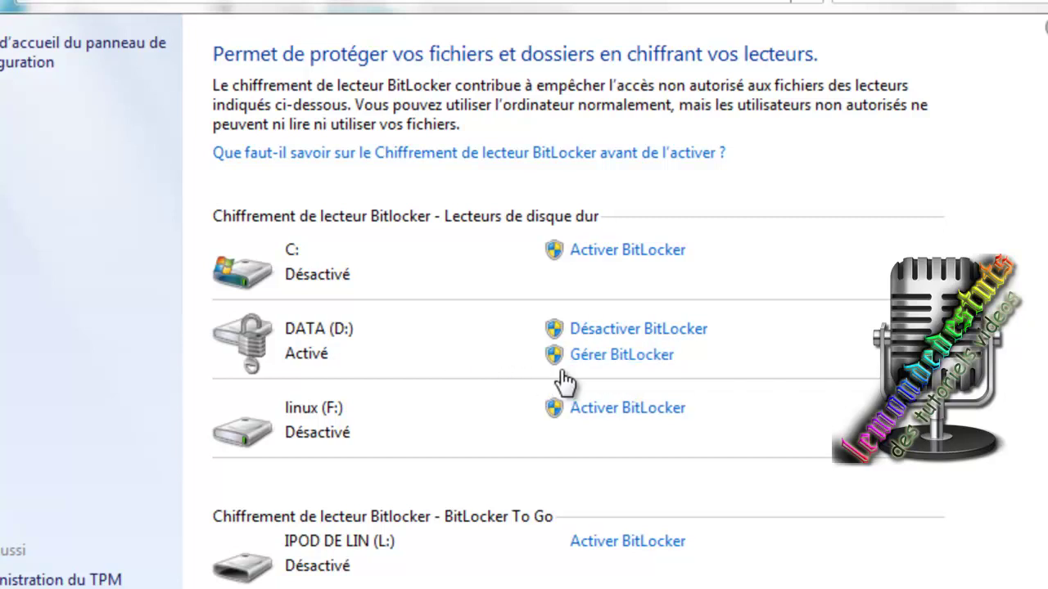
- Look over the BitLocker management options for the DATA (D:) drive and close them without choosing any
left_click(619, 357)
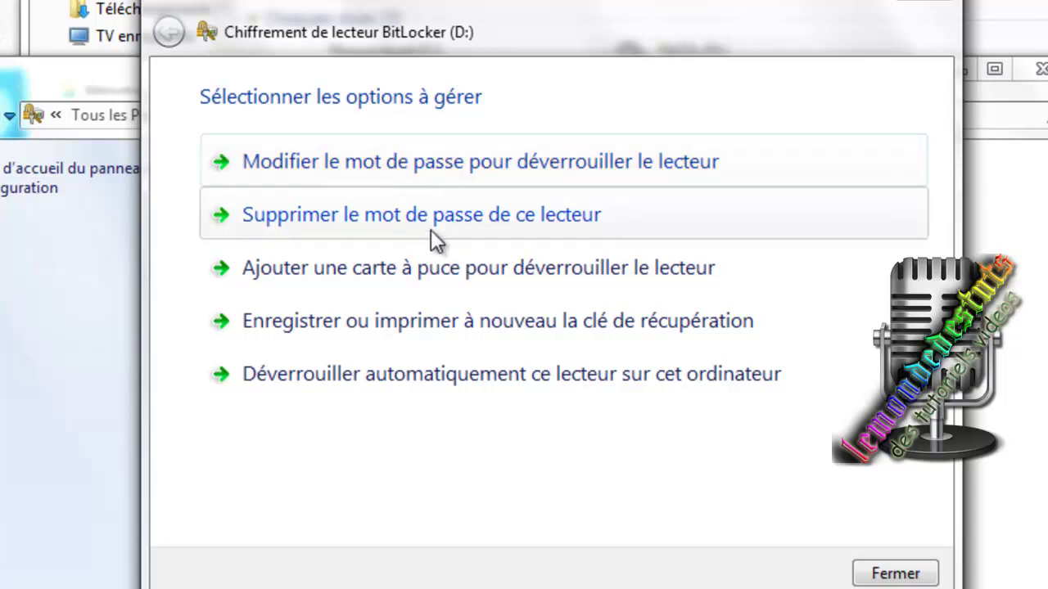
left_click(895, 573)
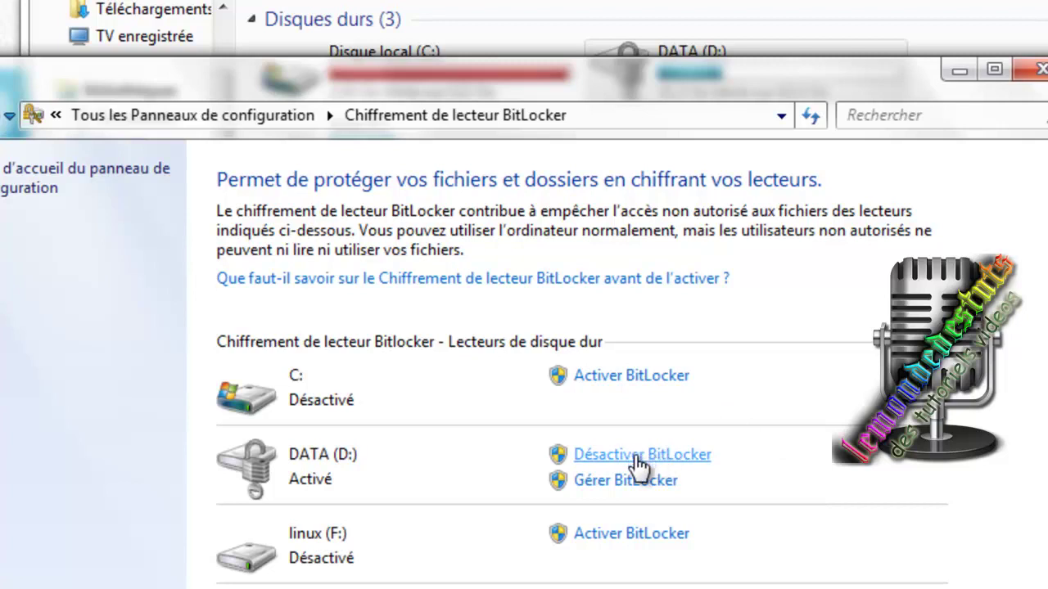
- Turn off BitLocker for the DATA (D:) drive and start decrypting it
left_click(638, 459)
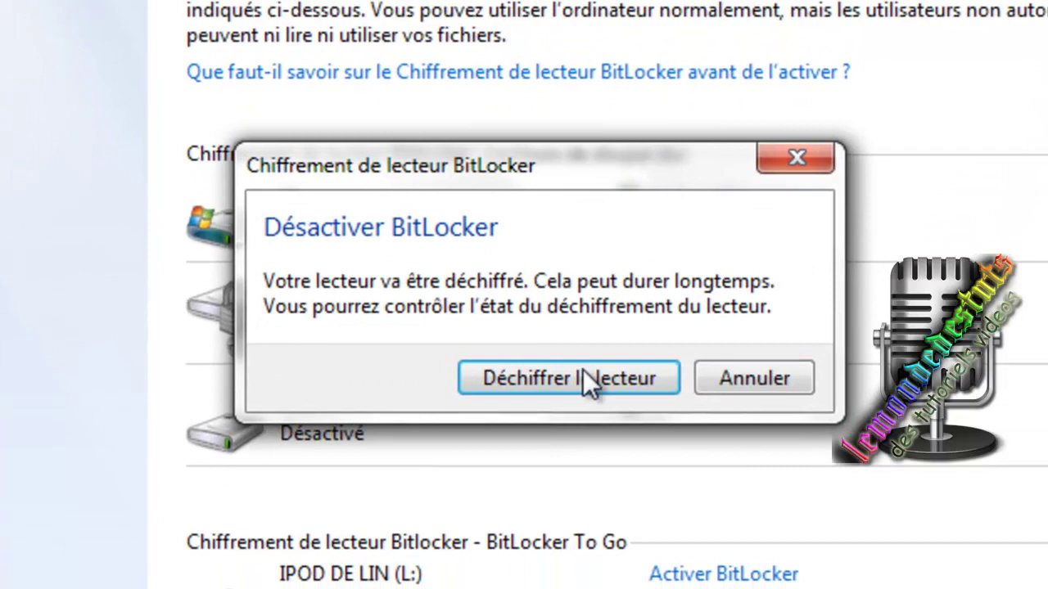
left_click(540, 379)
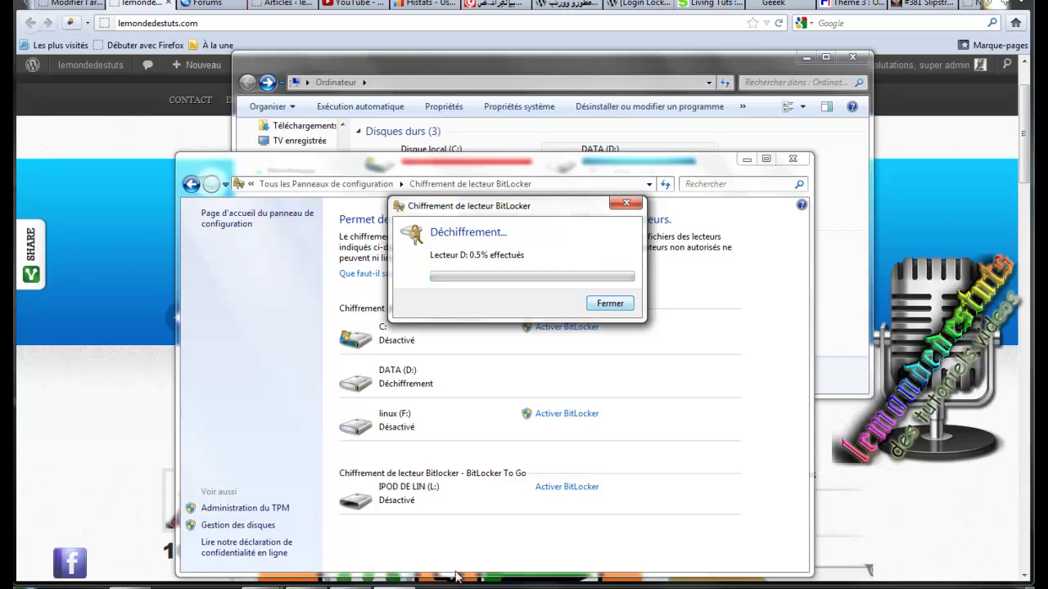
left_click(347, 588)
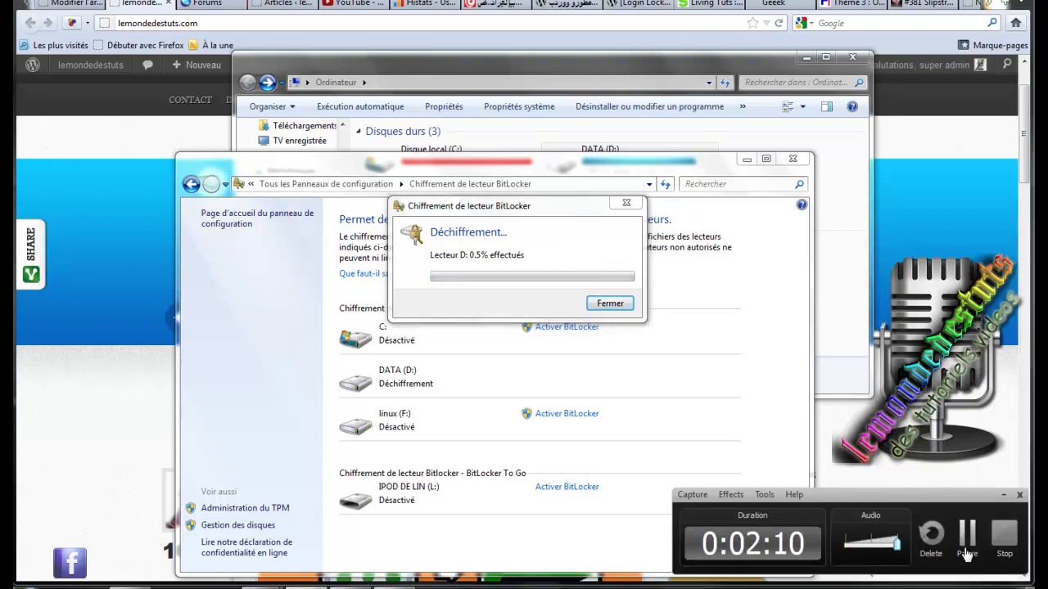